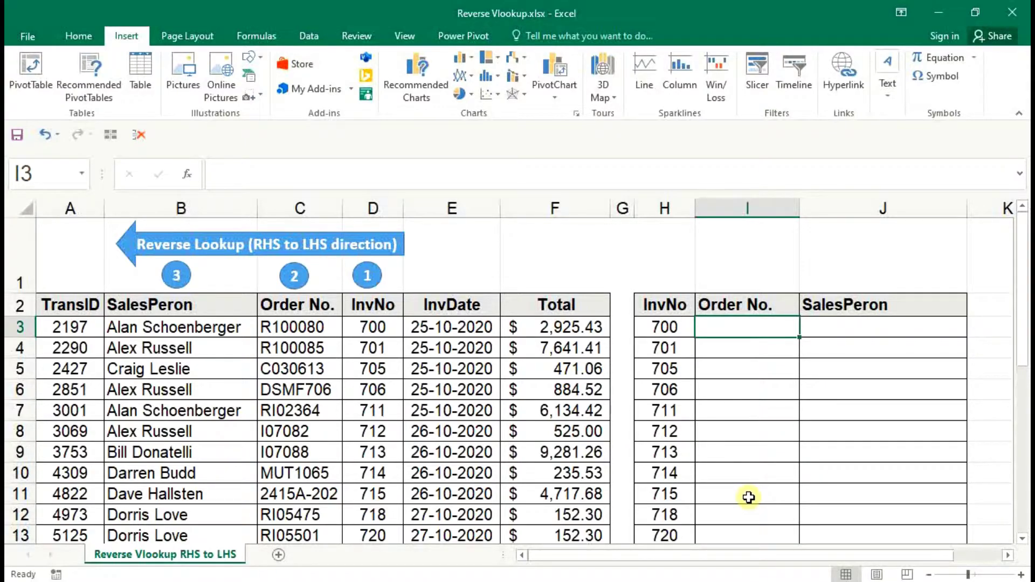
- Start a VLOOKUP in I3 with H3 as the lookup value and begin entering CHOOSE
{"action": "left_click_drag", "start_coordinate": [765, 323], "coordinate": [846, 323]}
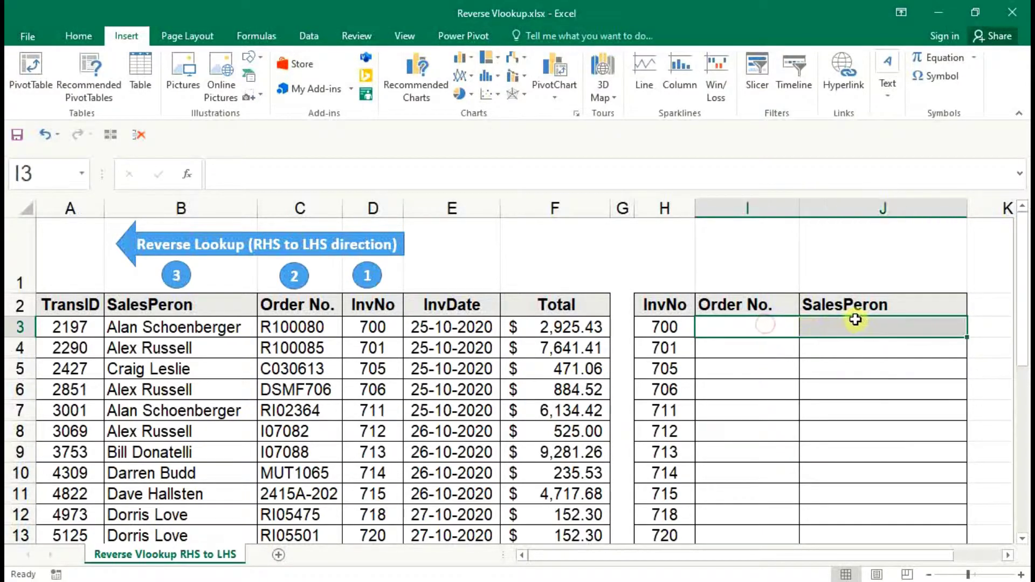
{"action": "left_click", "coordinate": [770, 329]}
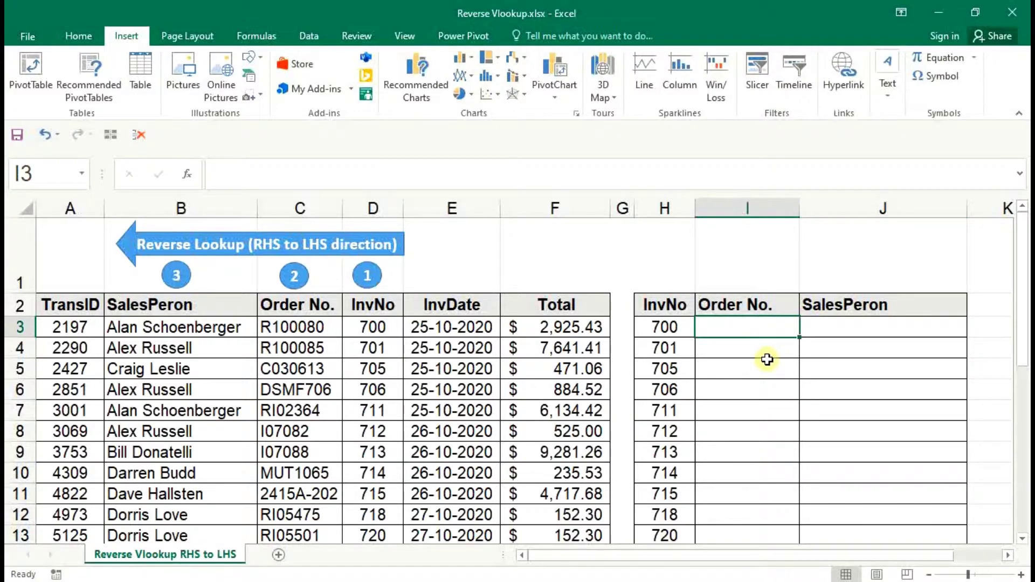
{"action": "type", "text": "=vl"}
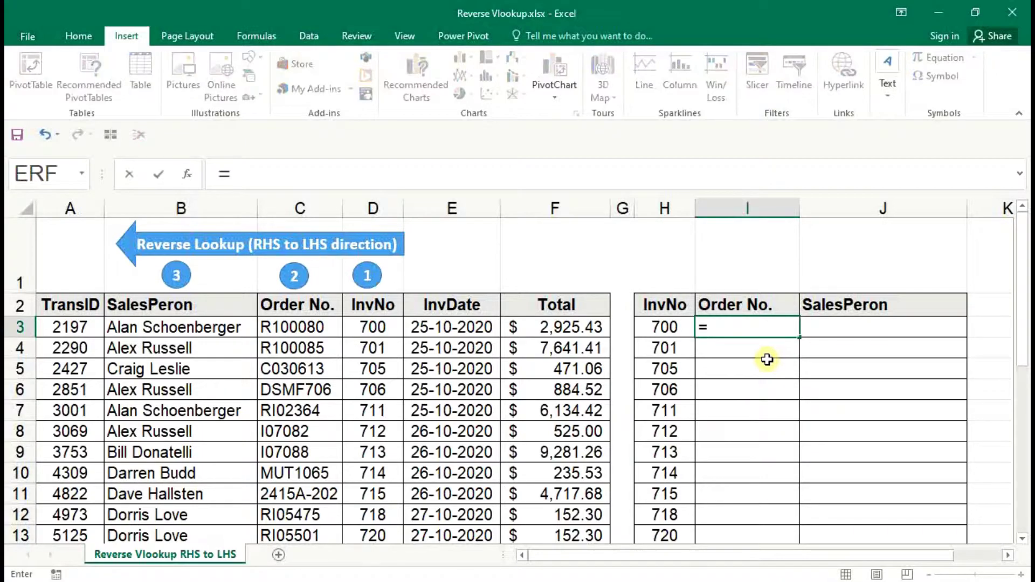
{"action": "double_click", "coordinate": [768, 348]}
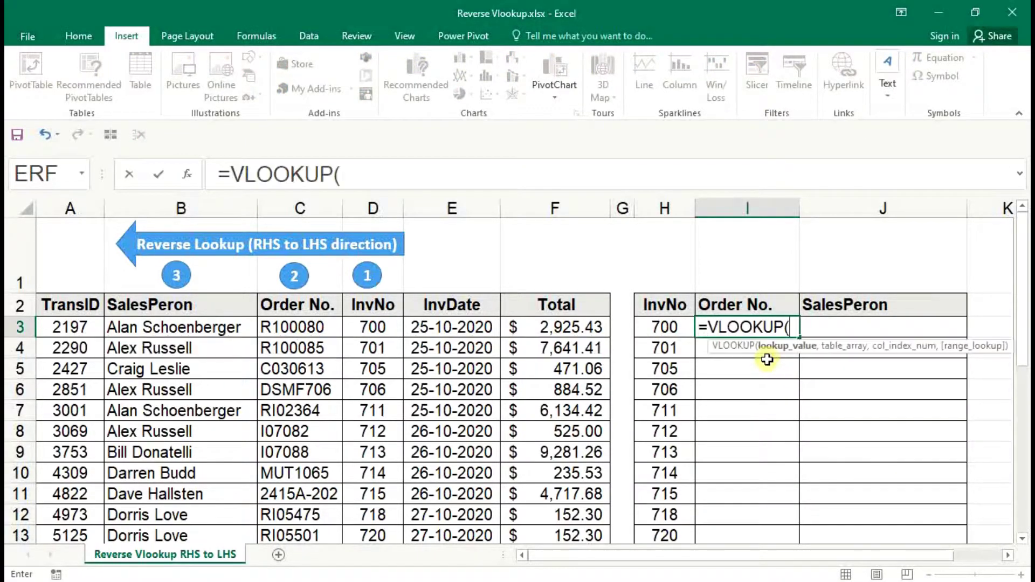
{"action": "left_click", "coordinate": [658, 325]}
{"action": "type", "text": ","}
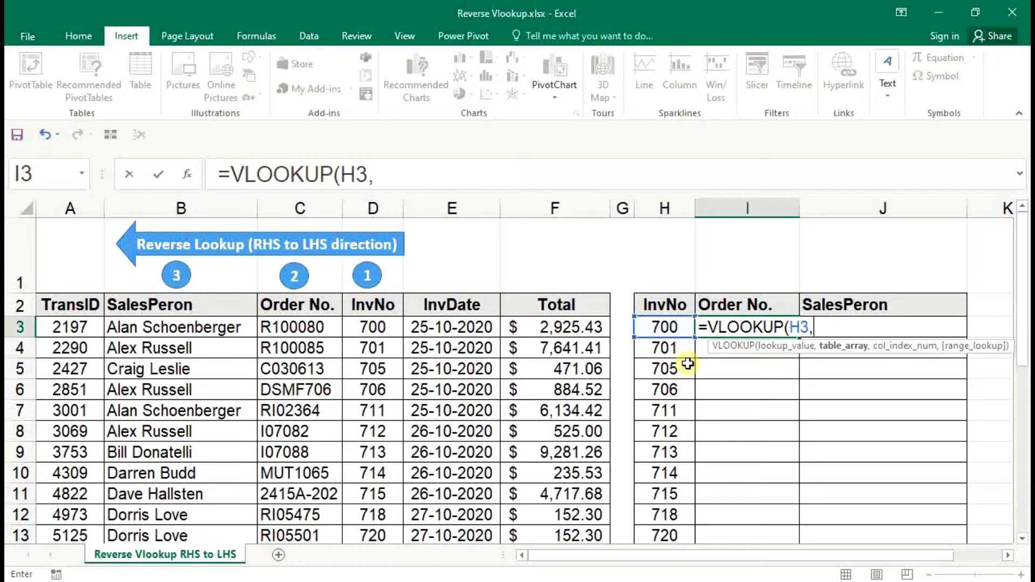
{"action": "type", "text": "ch"}
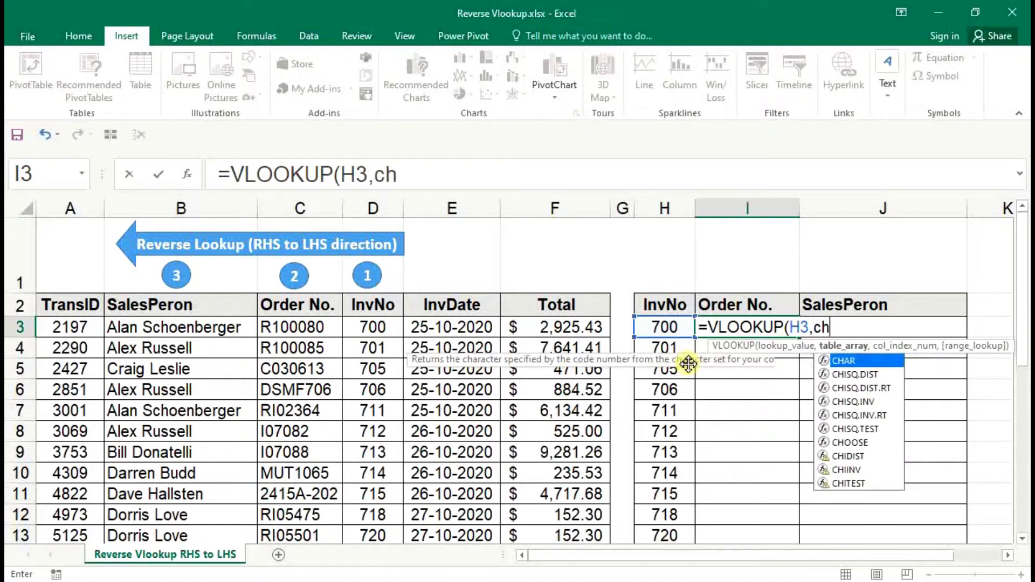
{"action": "type", "text": "oose"}
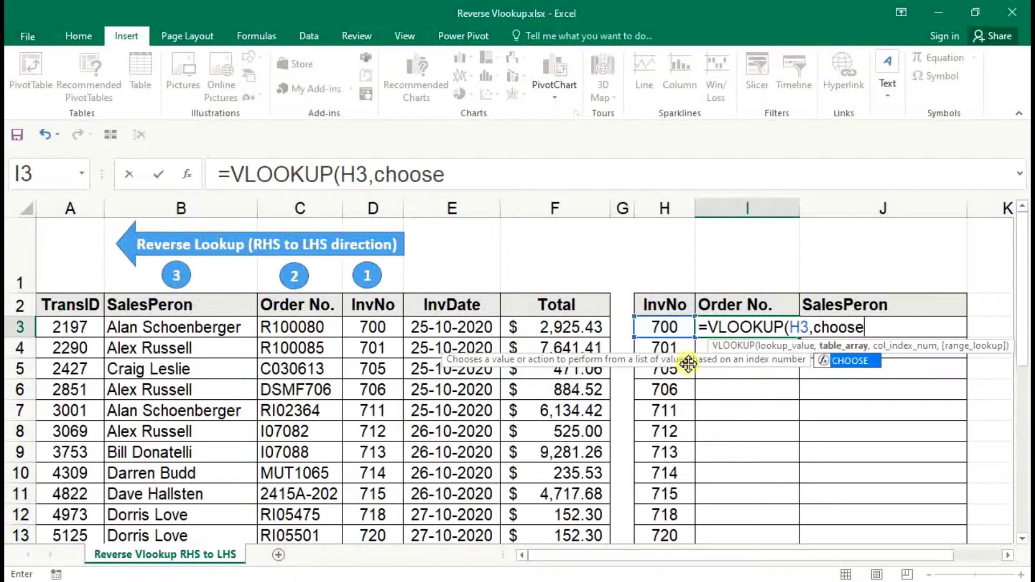
- Enter CHOOSE with the index array {1,2,3} as the VLOOKUP table argument
{"action": "key", "text": "Tab"}
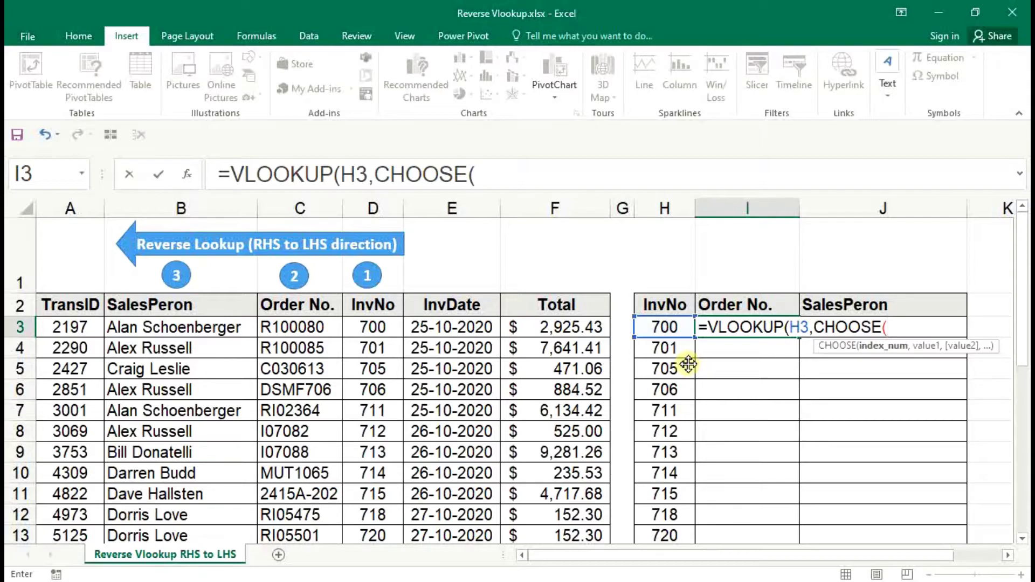
{"action": "type", "text": "{"}
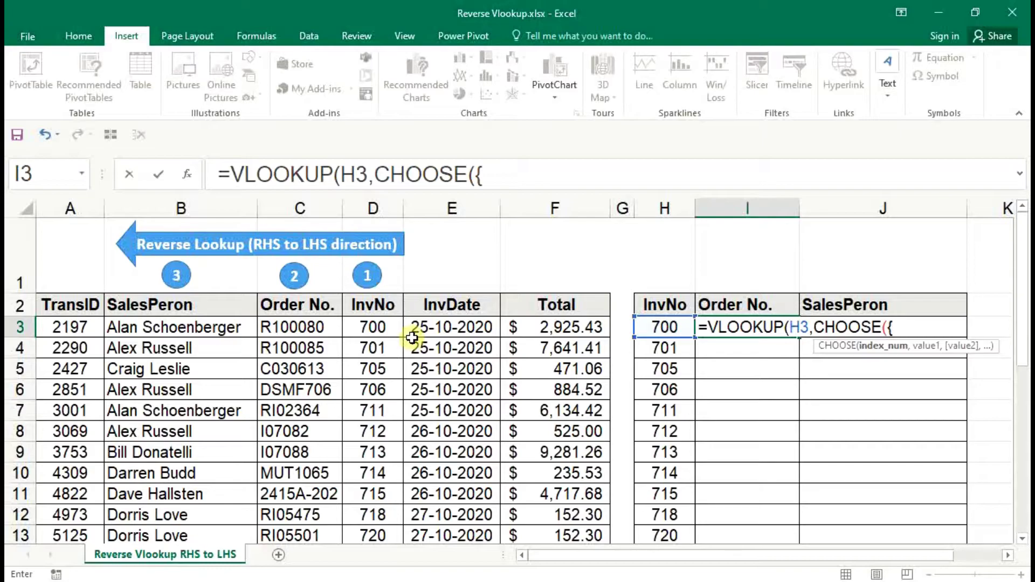
{"action": "type", "text": "1,2,3"}
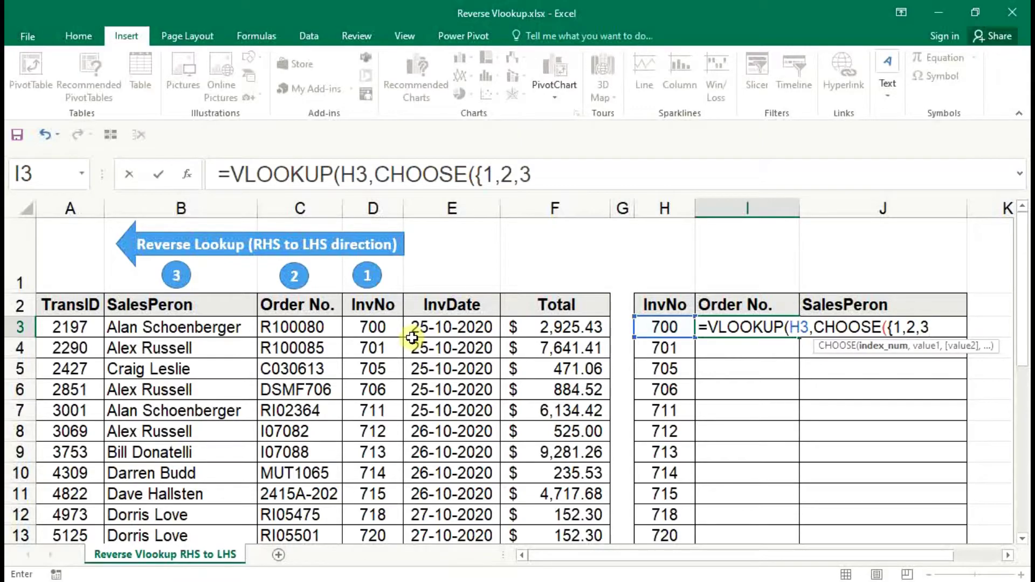
{"action": "type", "text": "}"}
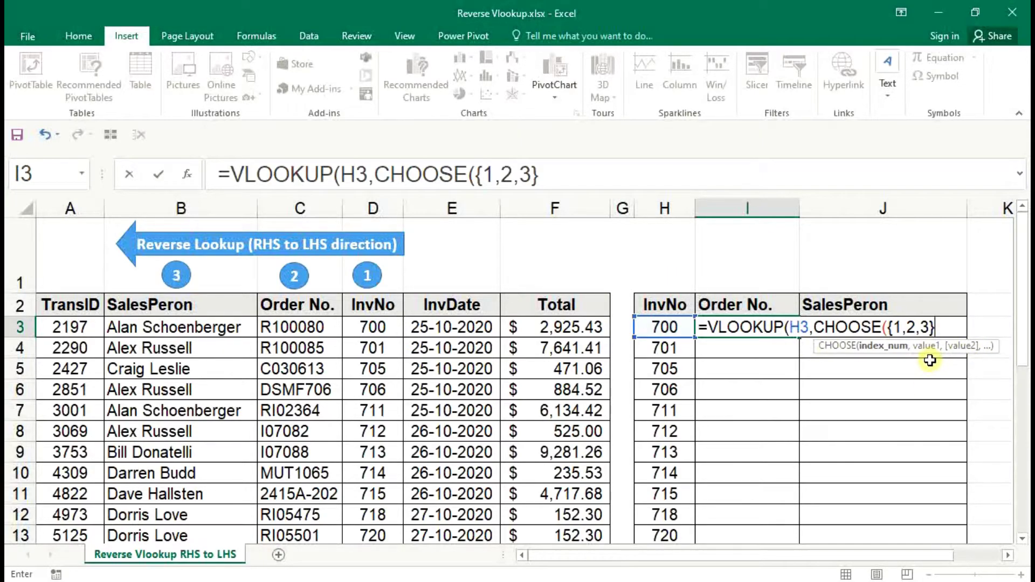
{"action": "type", "text": ","}
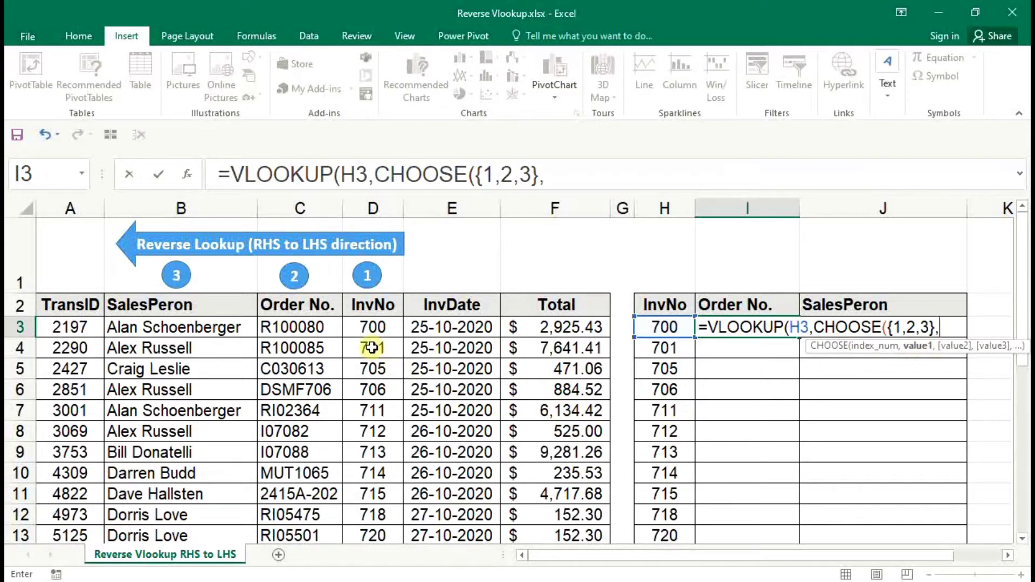
- Give CHOOSE the ranges D3:D15, C3:C15 and B3:B15, then close it
{"action": "left_click", "coordinate": [373, 330]}
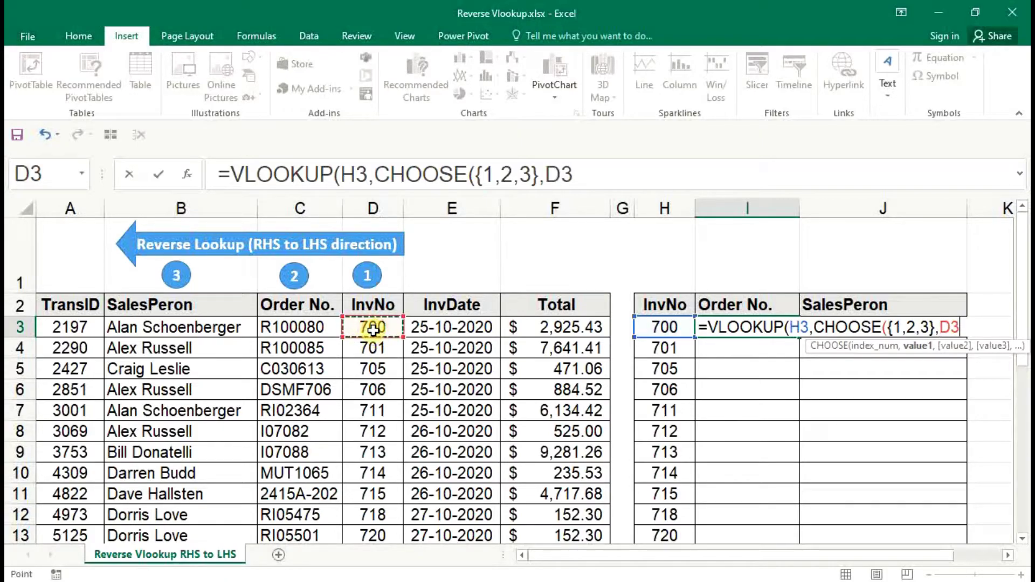
{"action": "key", "text": "ctrl+shift+Down"}
{"action": "type", "text": ","}
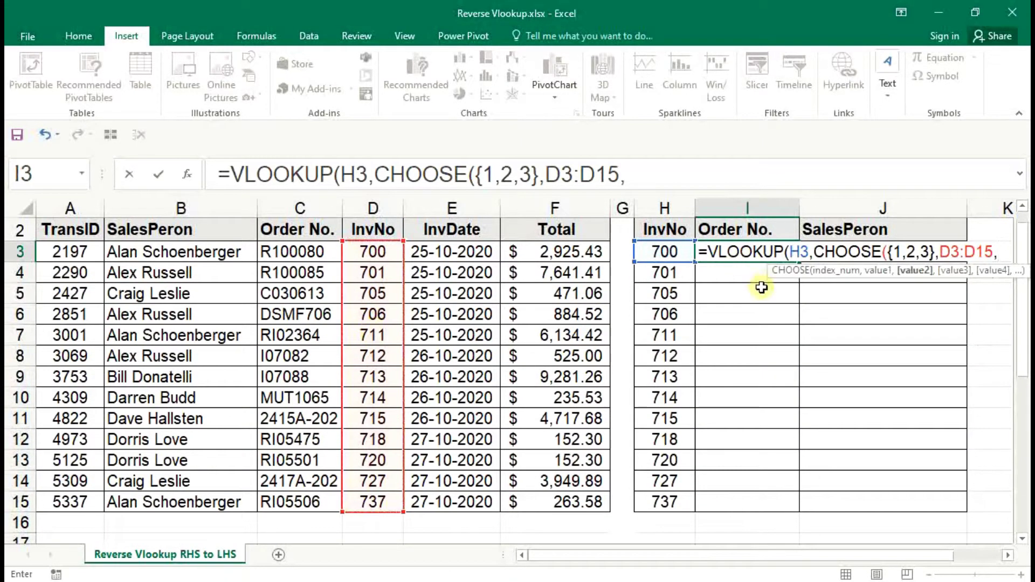
{"action": "left_click_drag", "start_coordinate": [1020, 339], "coordinate": [1024, 291]}
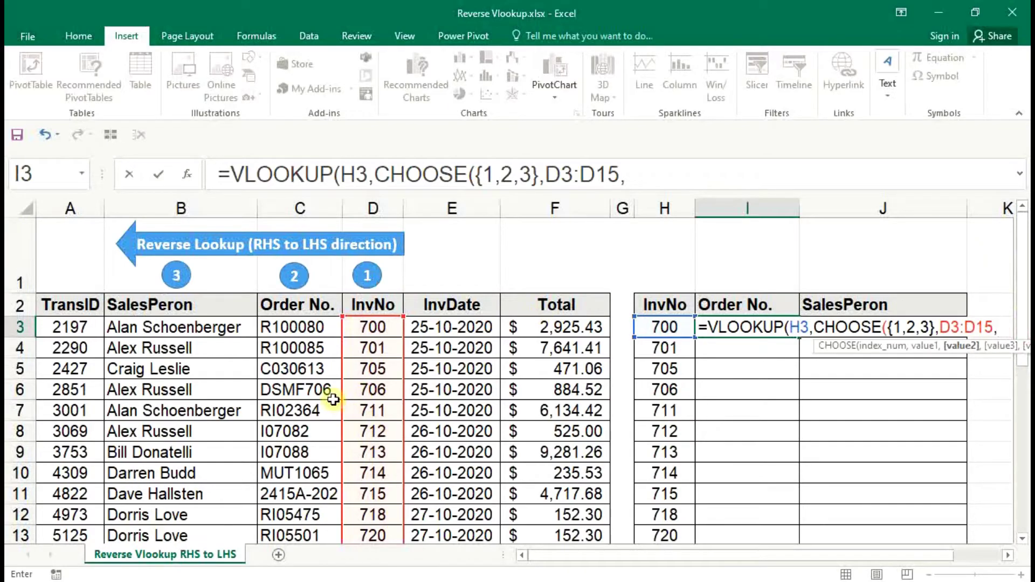
{"action": "left_click", "coordinate": [310, 330]}
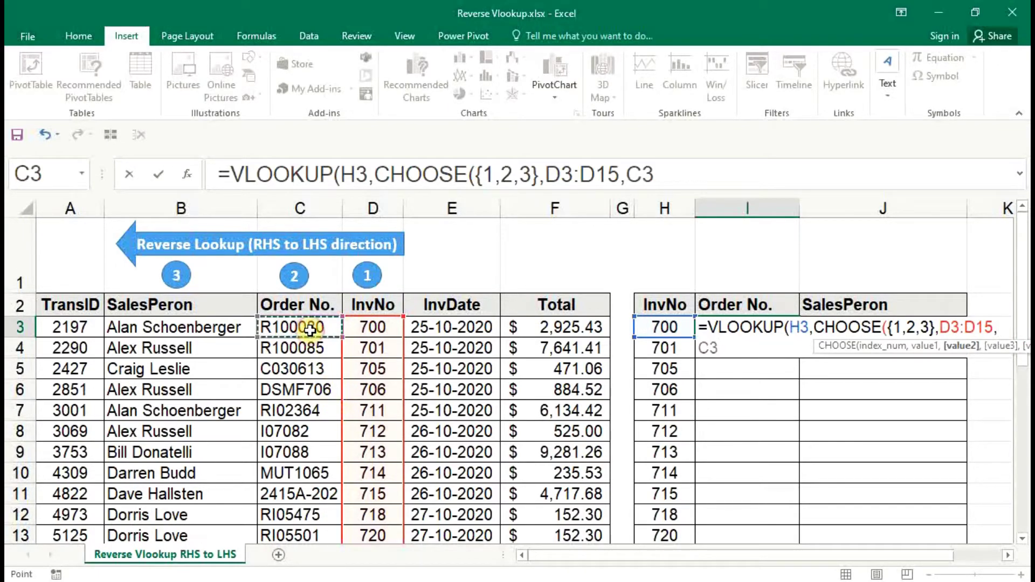
{"action": "key", "text": "ctrl+shift+Down"}
{"action": "type", "text": ","}
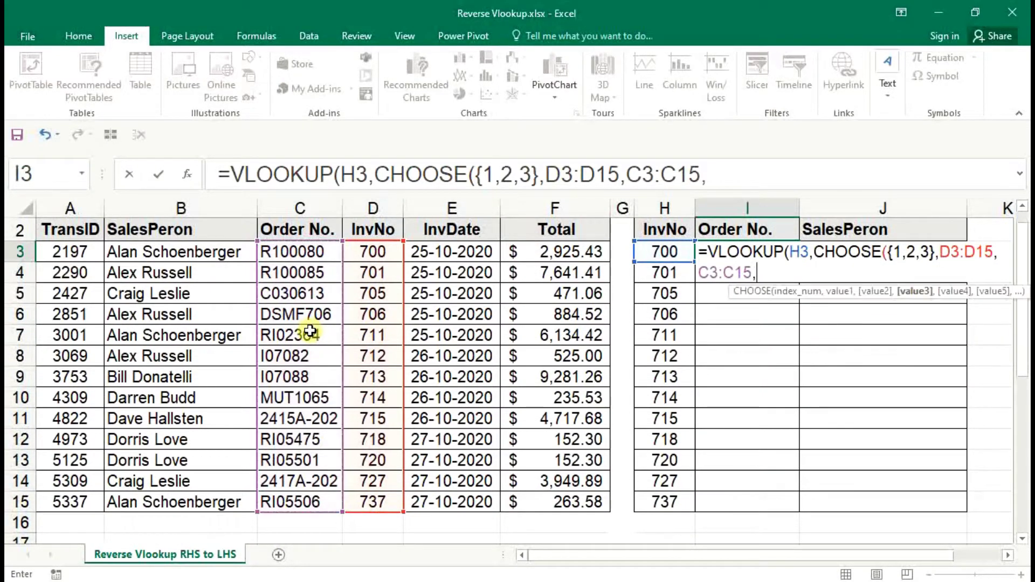
{"action": "scroll", "coordinate": [1022, 368], "scroll_direction": "up", "scroll_amount": 1}
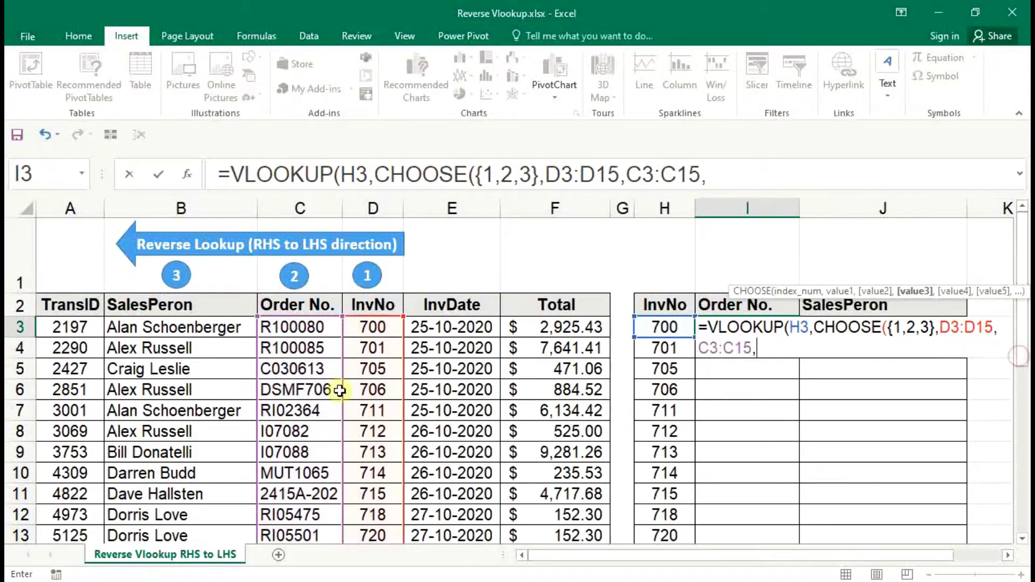
{"action": "left_click", "coordinate": [182, 327]}
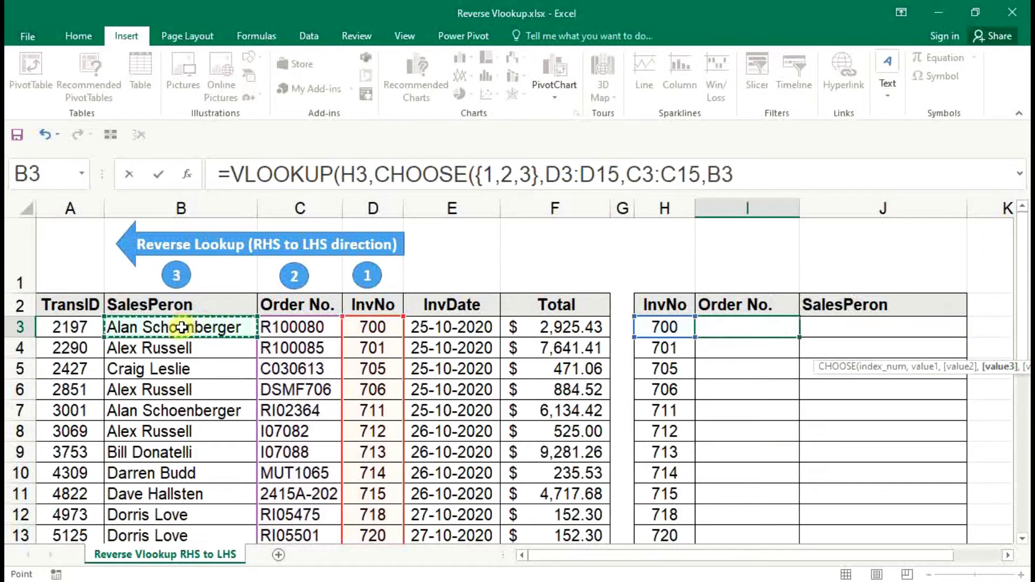
{"action": "key", "text": "ctrl+shift+Down"}
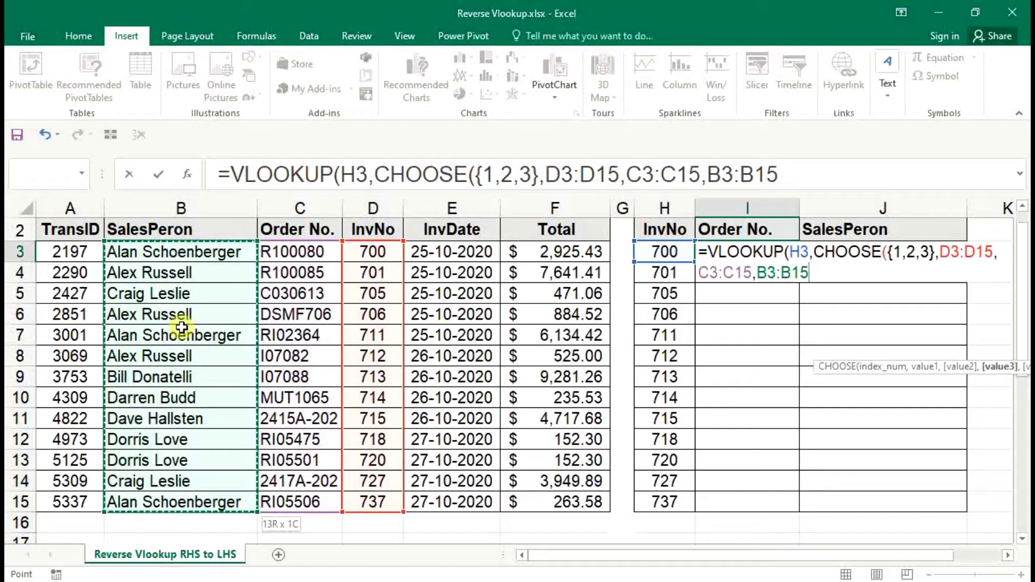
{"action": "type", "text": ")"}
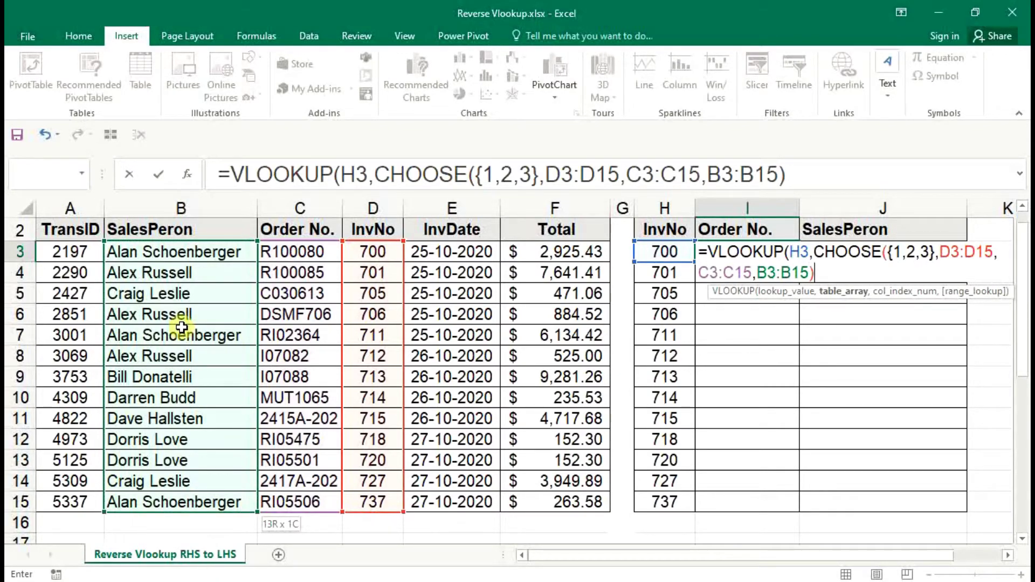
{"action": "type", "text": ",2"}
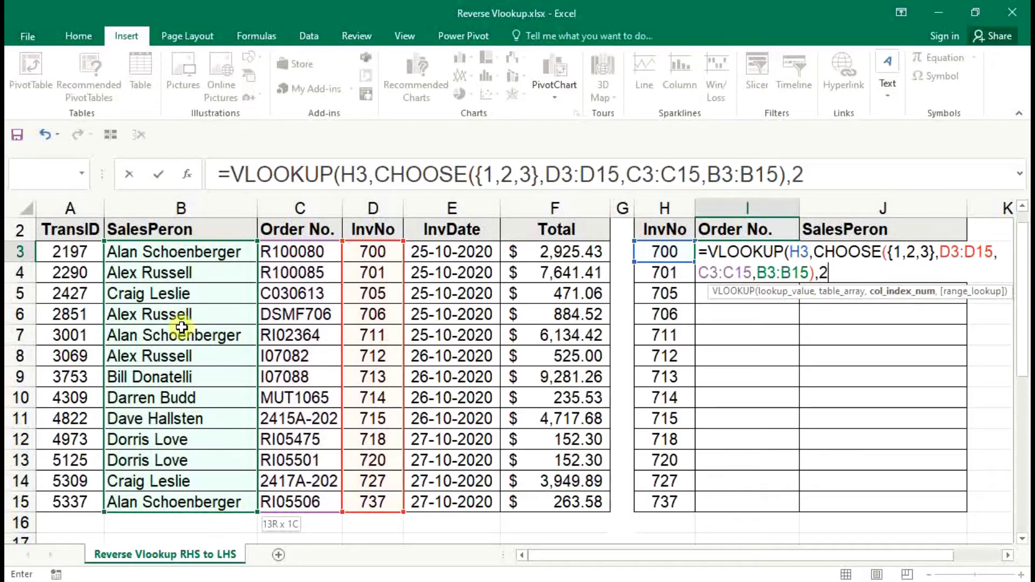
- Finish the VLOOKUP with column index 2 and exact match 0
{"action": "type", "text": ","}
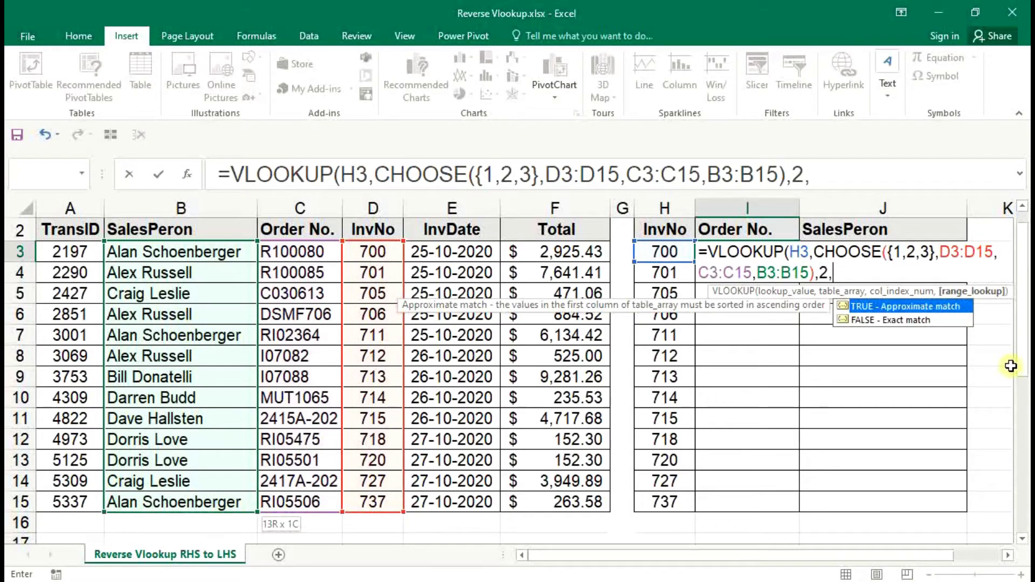
{"action": "scroll", "coordinate": [1021, 363], "scroll_direction": "up", "scroll_amount": 1}
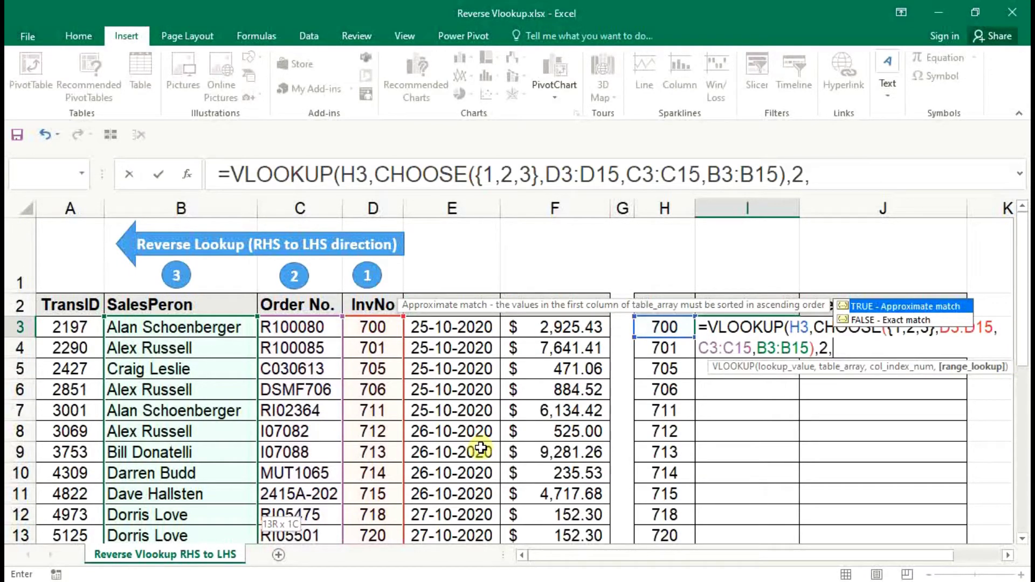
{"action": "type", "text": "0)"}
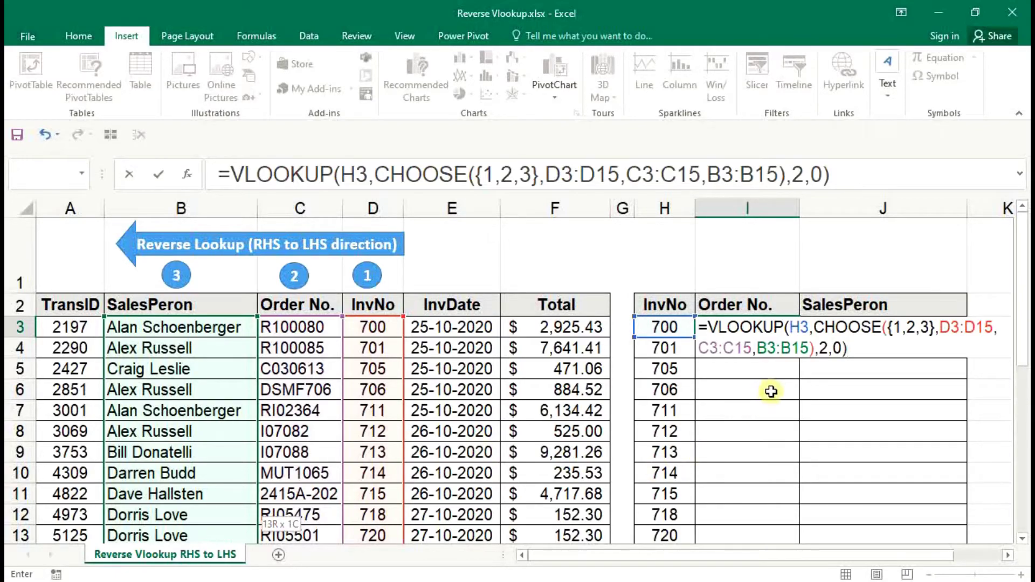
{"action": "left_click", "coordinate": [754, 327]}
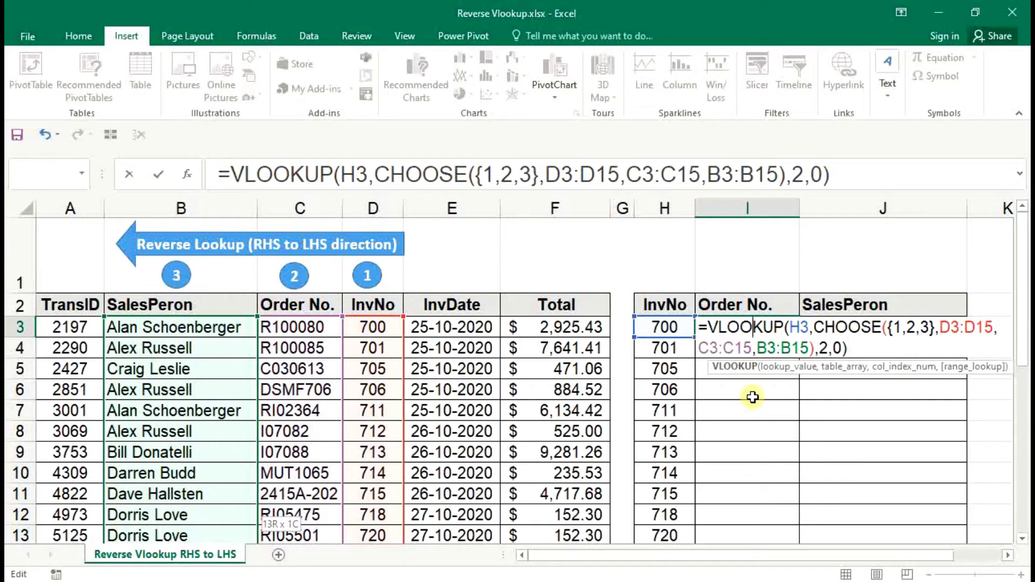
- Lock the lookup to $H3 and make D3:D15, C3:C15, B3:B15 absolute, returning R100080
{"action": "key", "text": "shift+F3"}
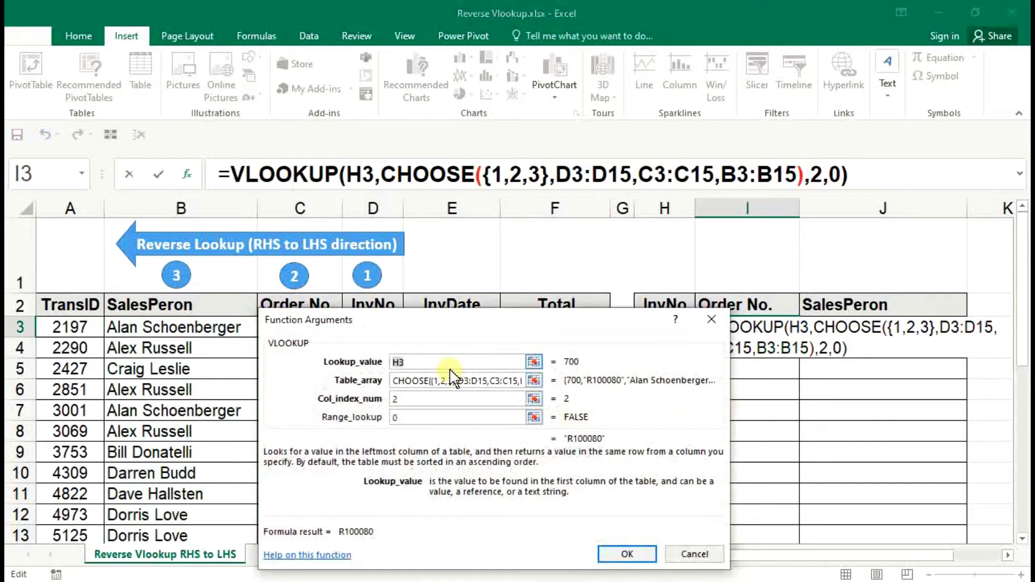
{"action": "key", "text": "F4"}
{"action": "key", "text": "F4"}
{"action": "key", "text": "F4"}
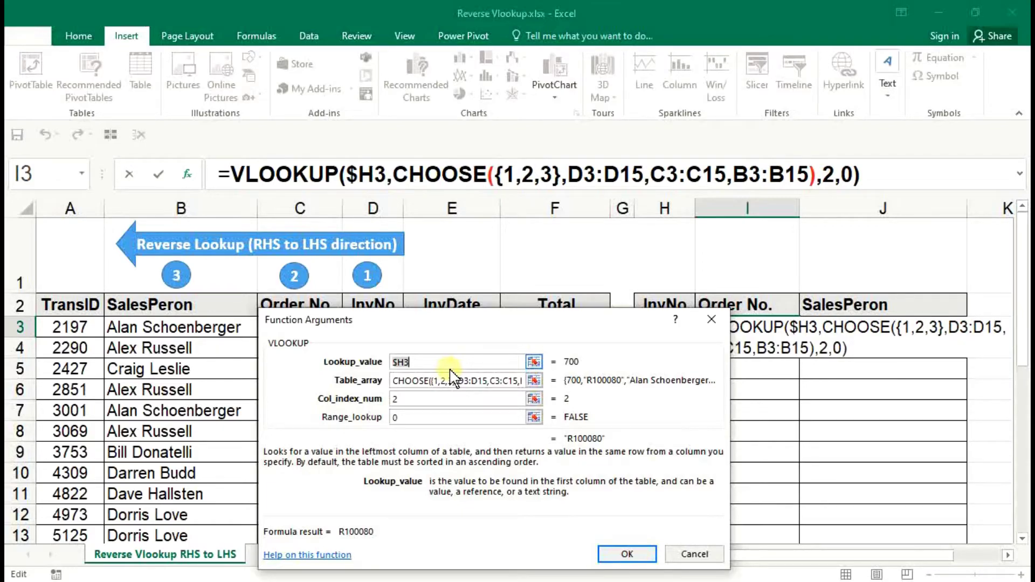
{"action": "left_click", "coordinate": [429, 175]}
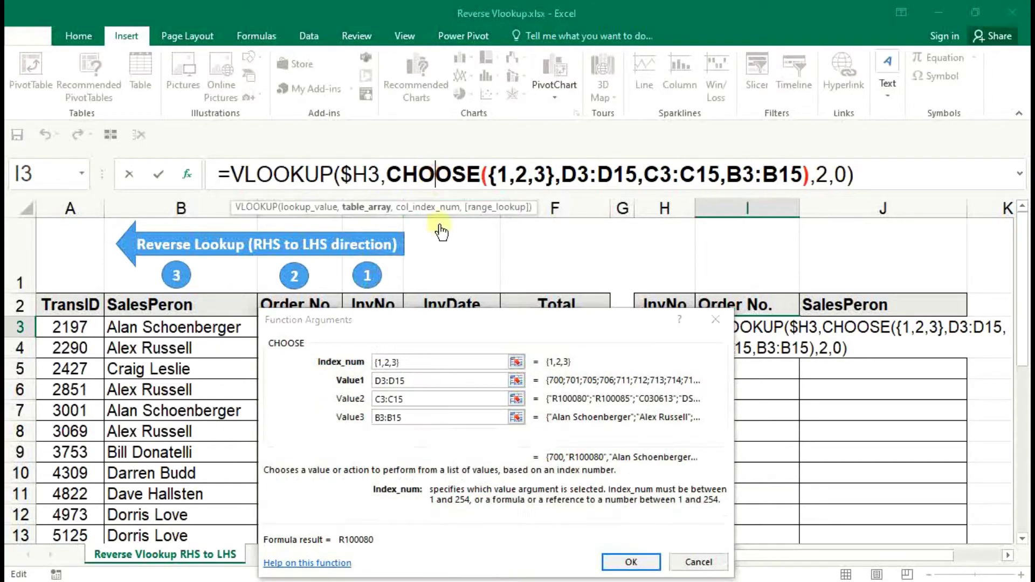
{"action": "key", "text": "Tab"}
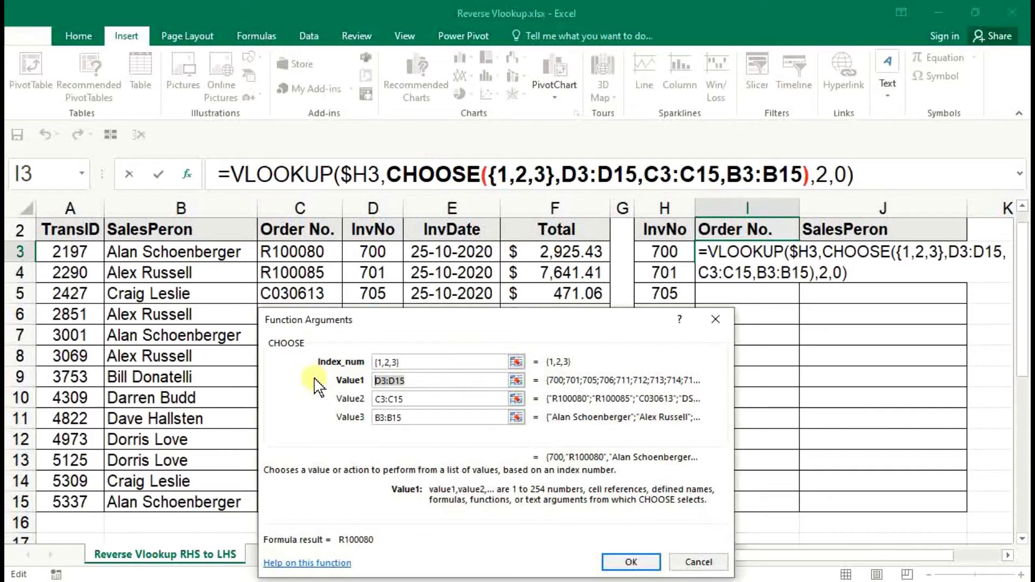
{"action": "key", "text": "F4"}
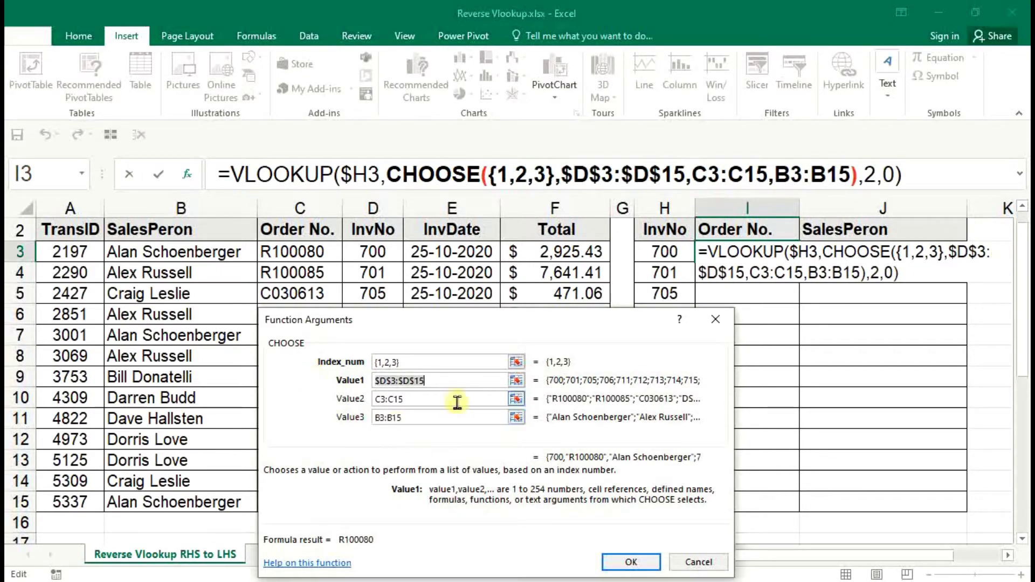
{"action": "left_click", "coordinate": [425, 399]}
{"action": "key", "text": "F4"}
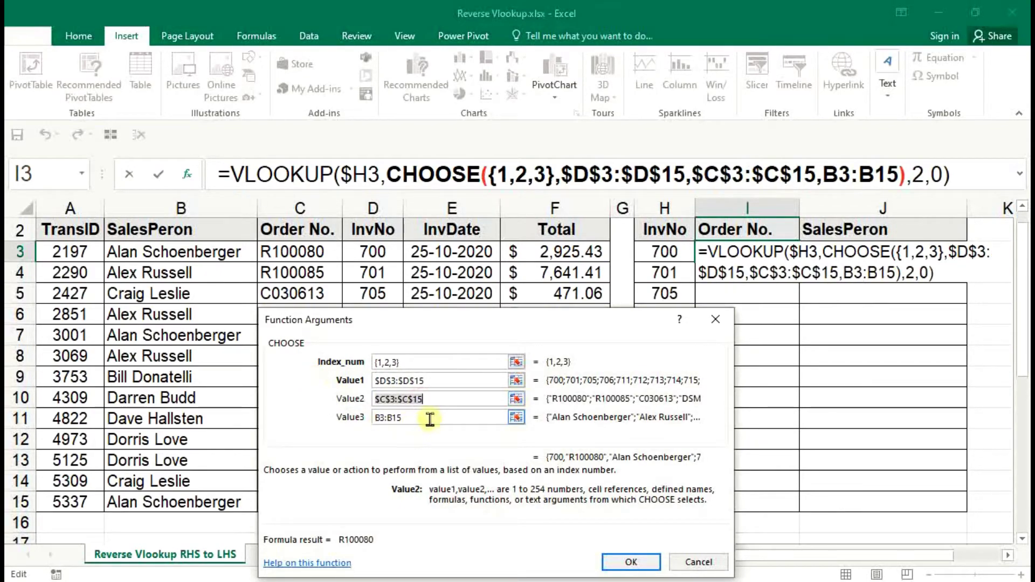
{"action": "left_click", "coordinate": [427, 417]}
{"action": "key", "text": "F4"}
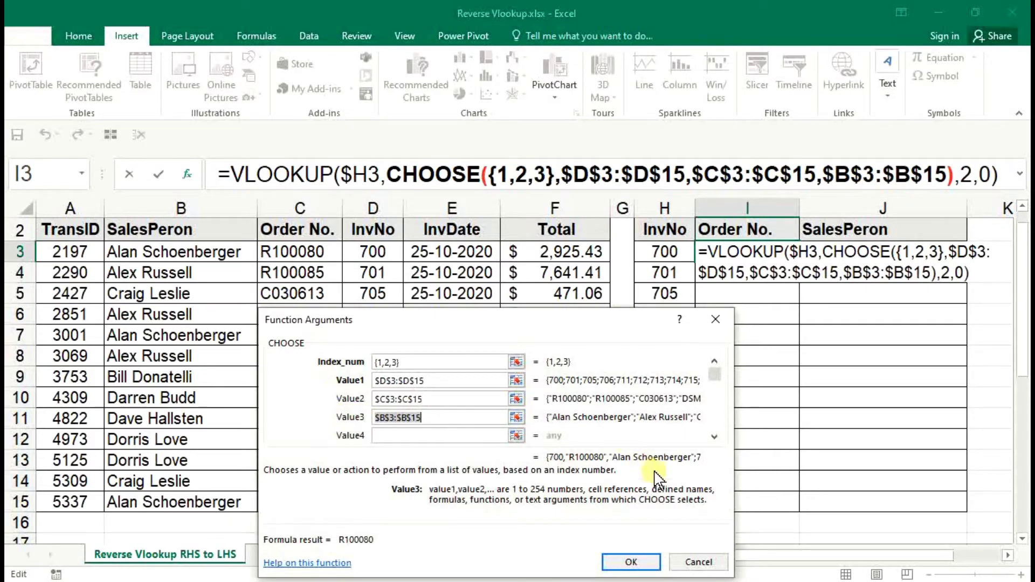
{"action": "left_click", "coordinate": [620, 561]}
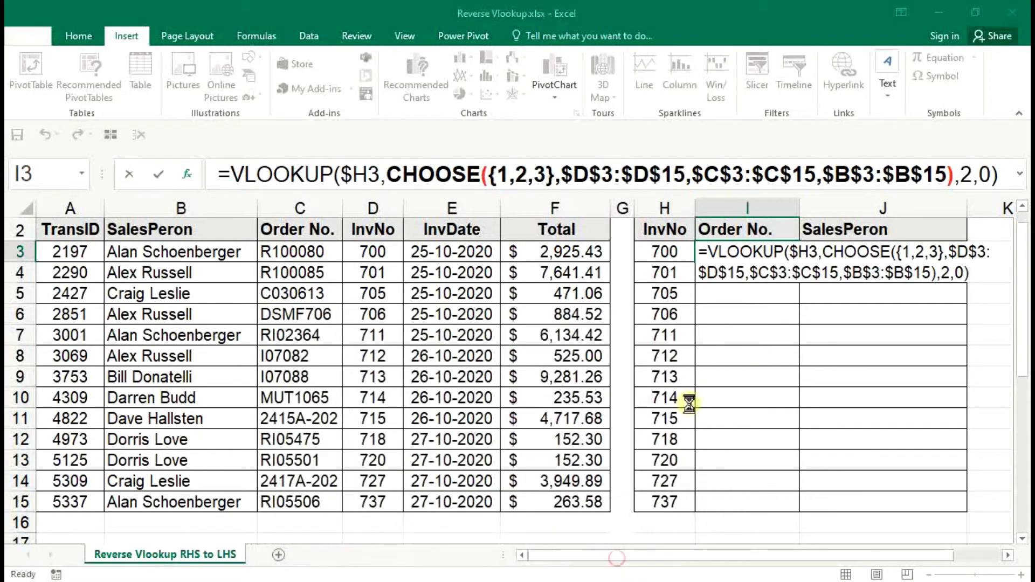
- Copy the I3 lookup into J3 and change its column index to 3
{"action": "scroll", "coordinate": [735, 335], "scroll_direction": "up", "scroll_amount": 1}
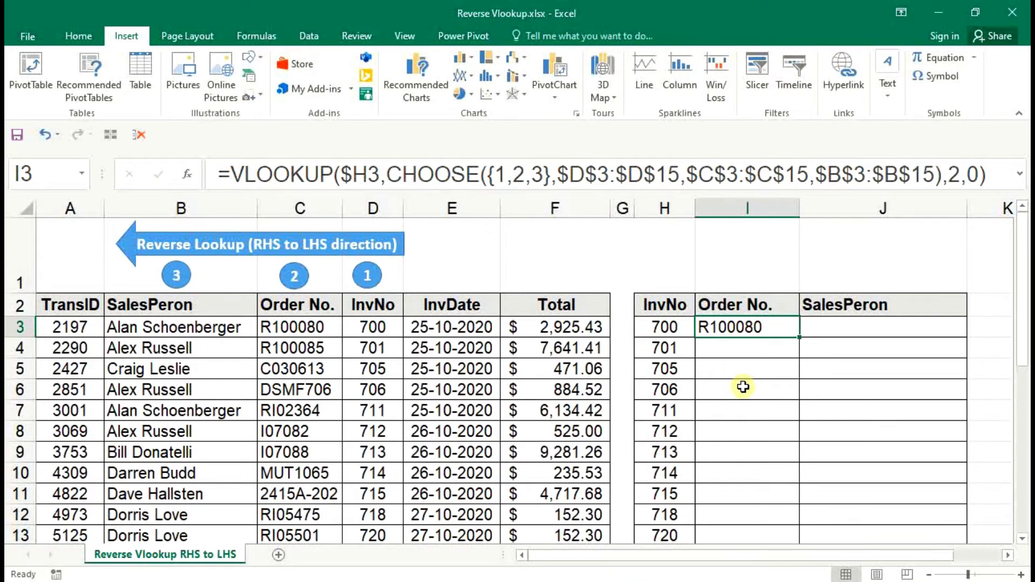
{"action": "key", "text": "ctrl+c"}
{"action": "key", "text": "Right"}
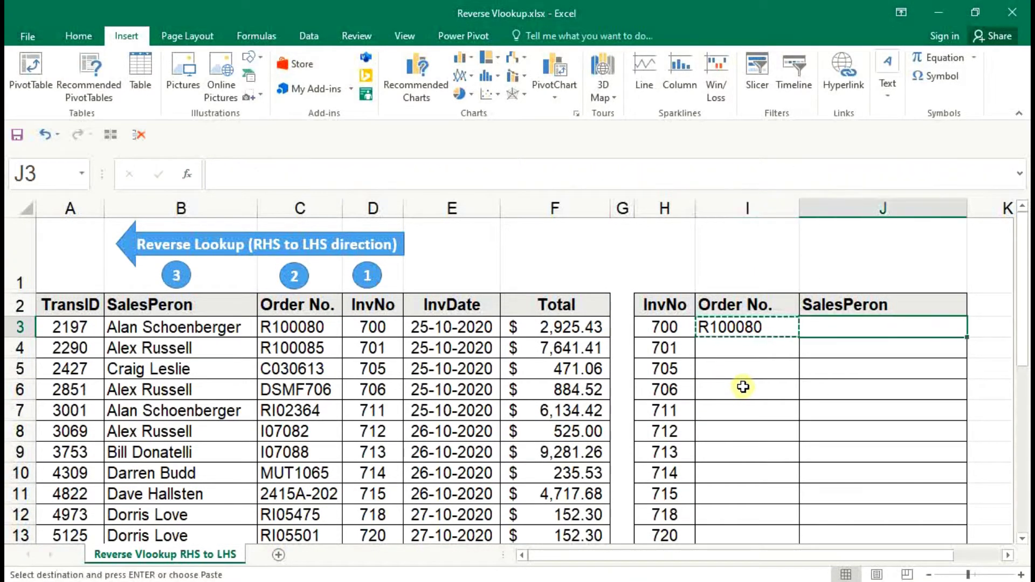
{"action": "key", "text": "Return"}
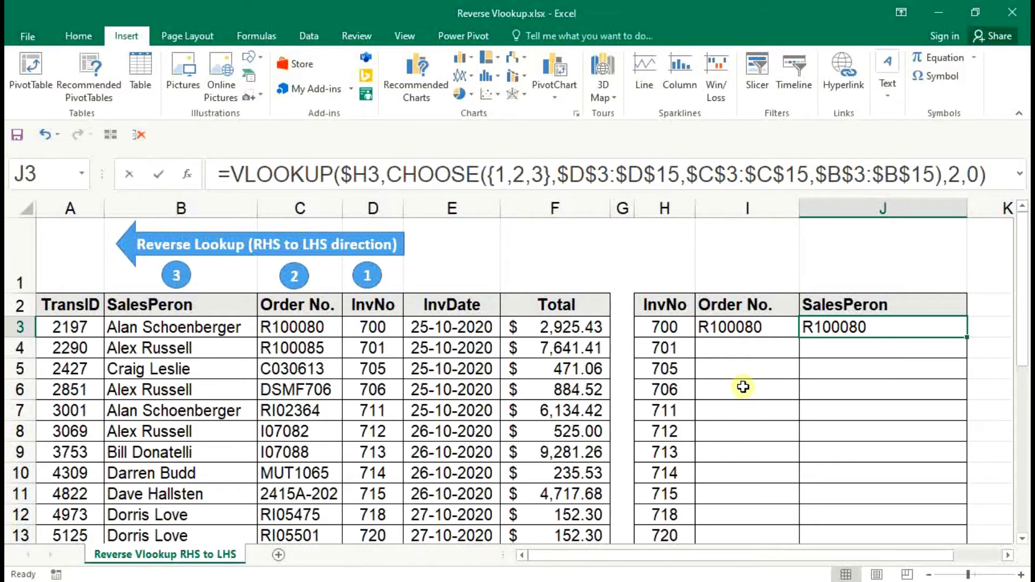
{"action": "key", "text": "F2"}
{"action": "key", "text": "Left"}
{"action": "key", "text": "Left"}
{"action": "key", "text": "Left"}
{"action": "key", "text": "Left"}
{"action": "key", "text": "Delete"}
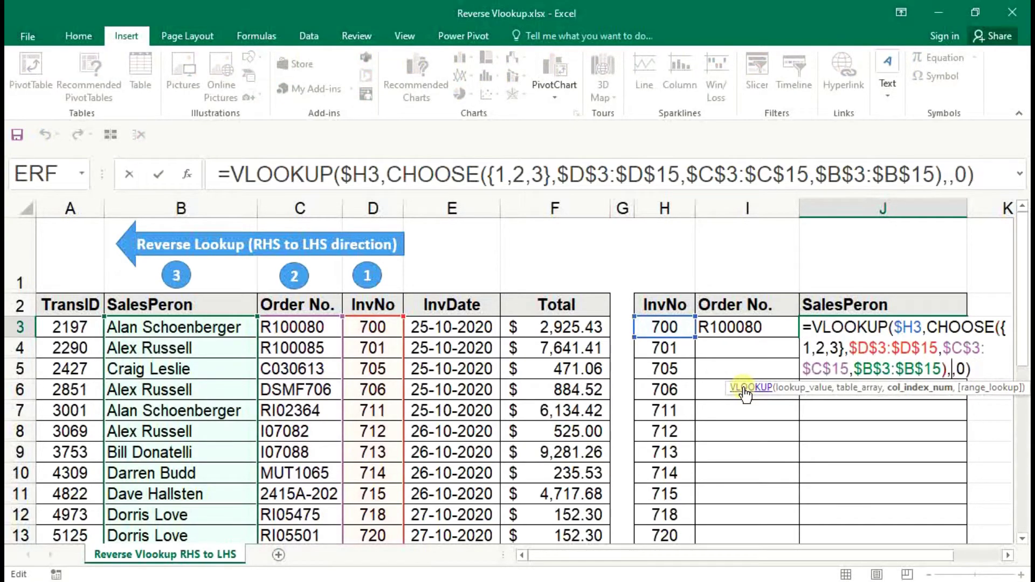
{"action": "type", "text": "3"}
{"action": "key", "text": "Return"}
- Select both formula cells I3:J3
{"action": "key", "text": "Up"}
{"action": "key", "text": "Left"}
{"action": "key", "text": "shift+Right"}
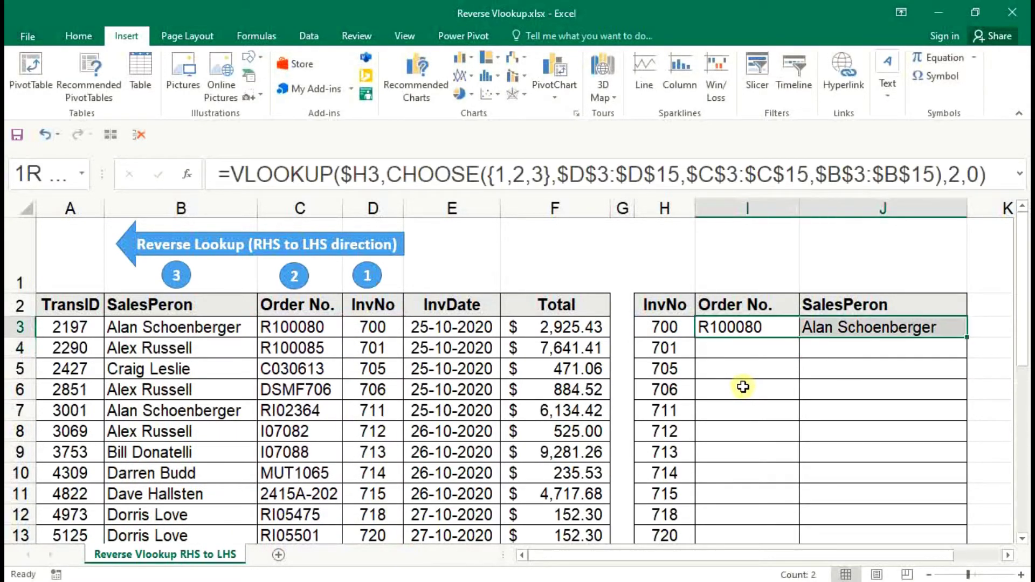
- Fill the I3:J3 lookups down to row 15, covering InvNo 700 through 737
{"action": "double_click", "coordinate": [966, 337]}
{"action": "scroll", "coordinate": [962, 356], "scroll_direction": "down", "scroll_amount": 2}
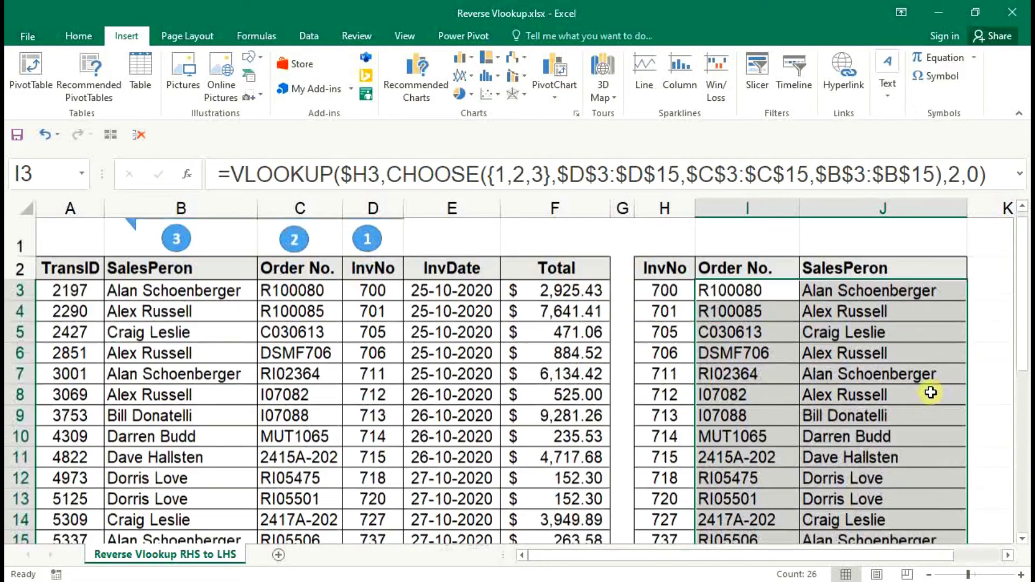
{"action": "scroll", "coordinate": [905, 396], "scroll_direction": "up", "scroll_amount": 1}
{"action": "scroll", "coordinate": [905, 396], "scroll_direction": "up", "scroll_amount": 2}
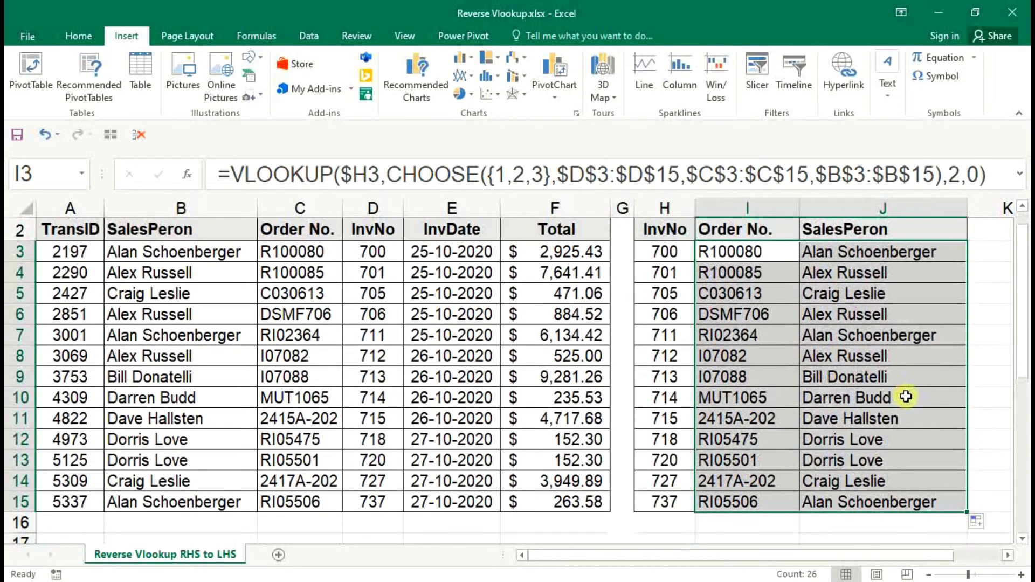
{"action": "left_click", "coordinate": [777, 331]}
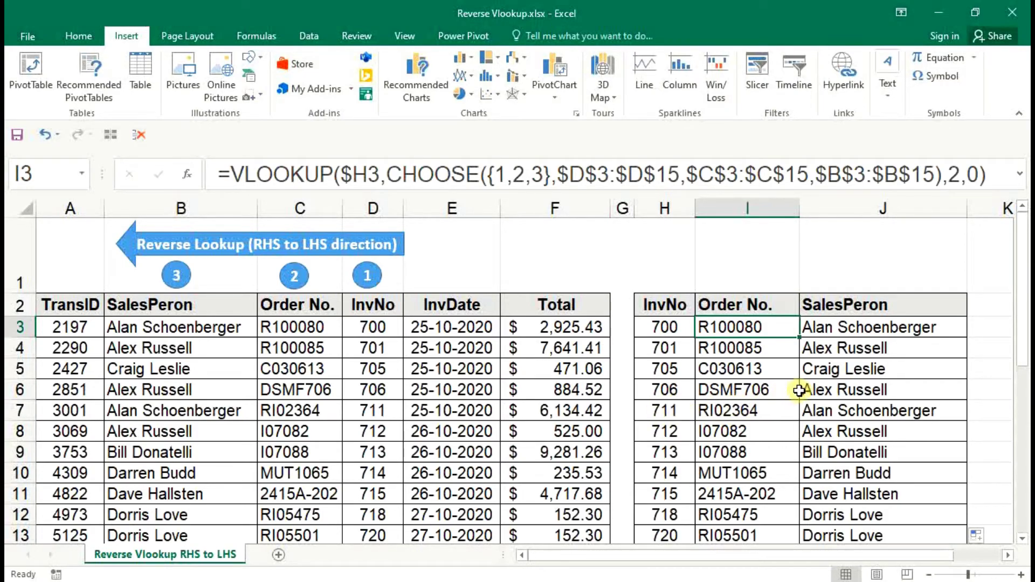
{"action": "scroll", "coordinate": [792, 395], "scroll_direction": "down", "scroll_amount": 2}
{"action": "scroll", "coordinate": [790, 395], "scroll_direction": "down", "scroll_amount": 1}
{"action": "scroll", "coordinate": [787, 377], "scroll_direction": "up", "scroll_amount": 3}
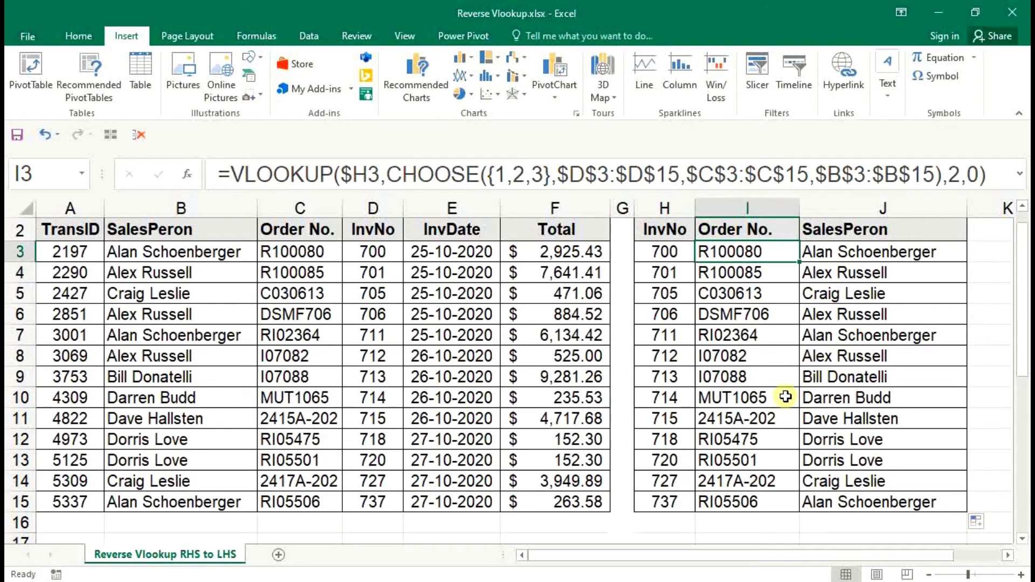